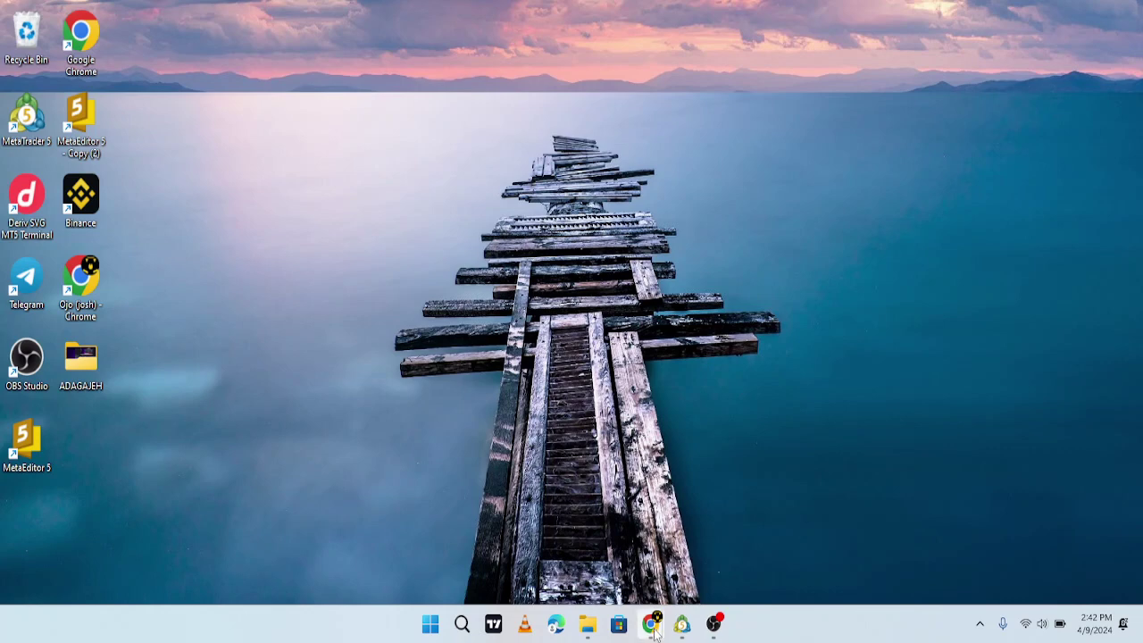
Step: Bring the CoinMarketCap Chrome window forward from the taskbar
mouse_move(653, 622)
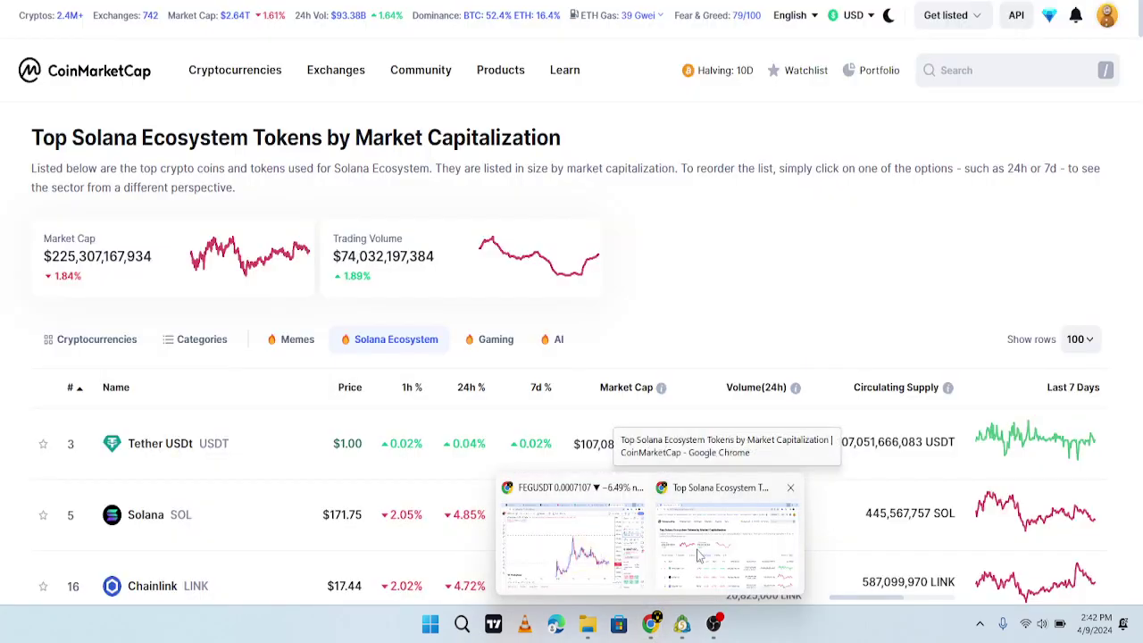
Step: Bring the CoinMarketCap window forward and go to its home page
left_click(704, 553)
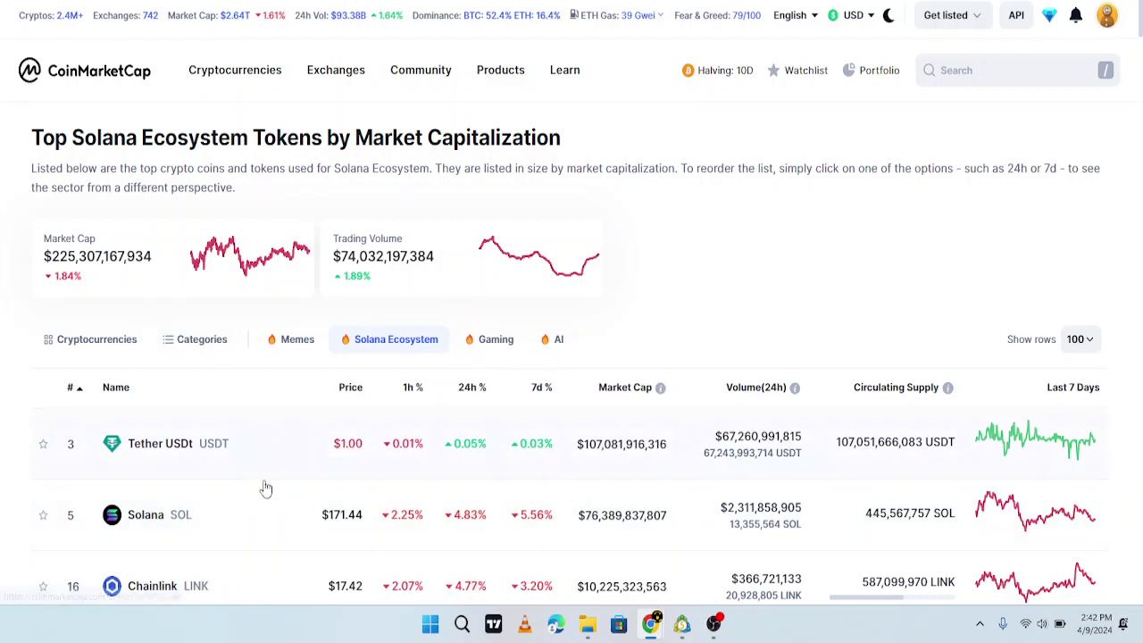
mouse_move(235, 70)
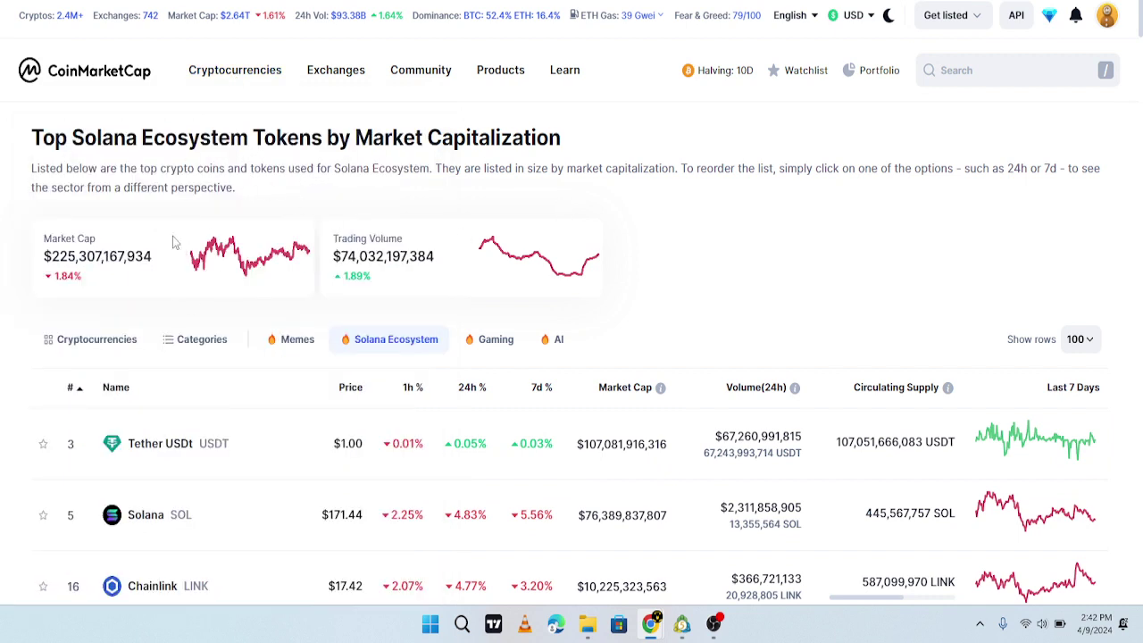
left_click(103, 78)
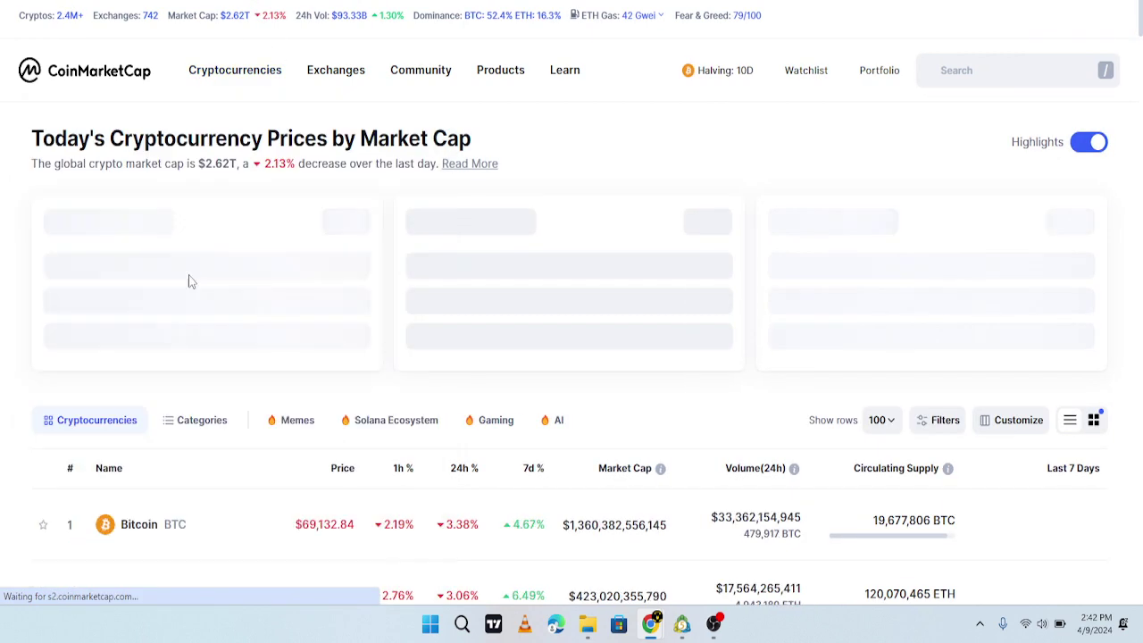
Step: Open a new browser tab and enter 'coinmarketcap' in the address bar
mouse_move(235, 71)
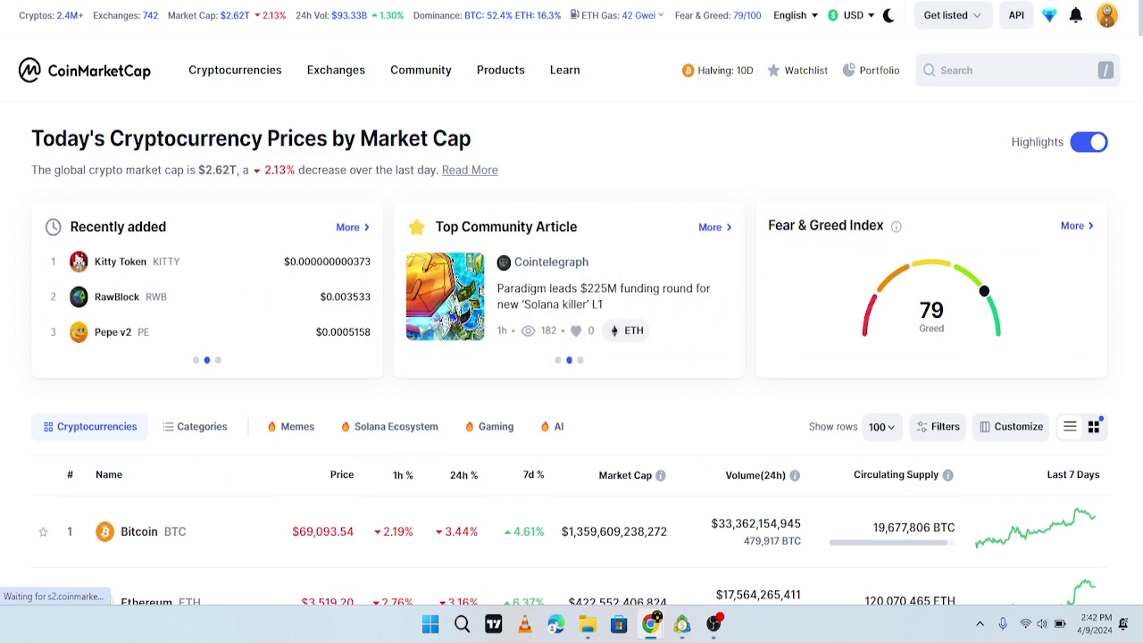
key("ctrl+t")
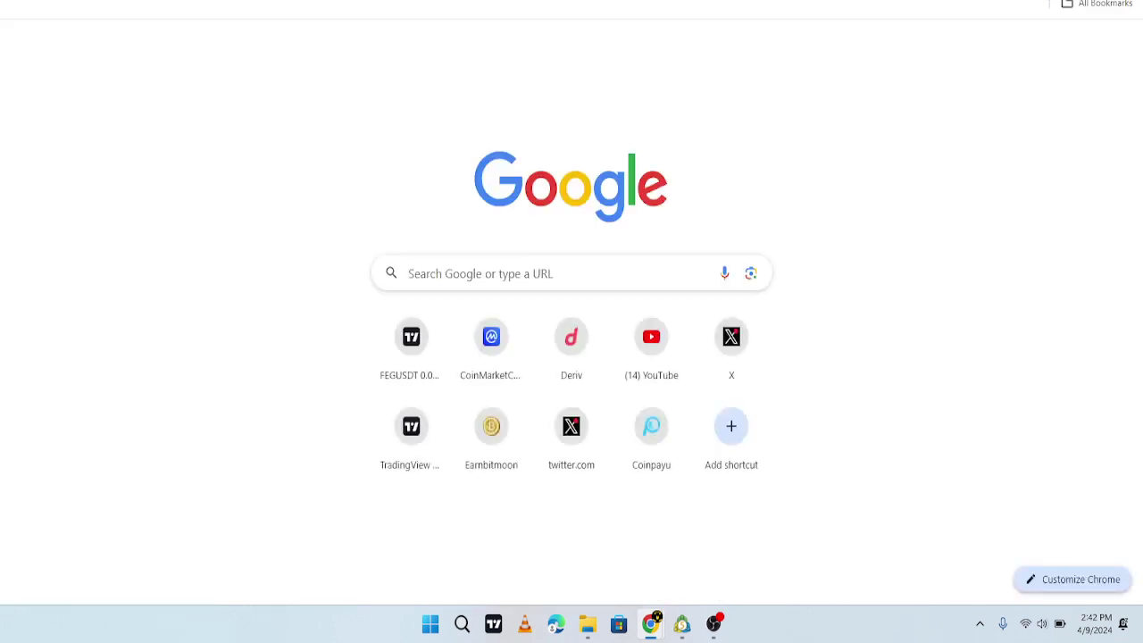
type("coinma")
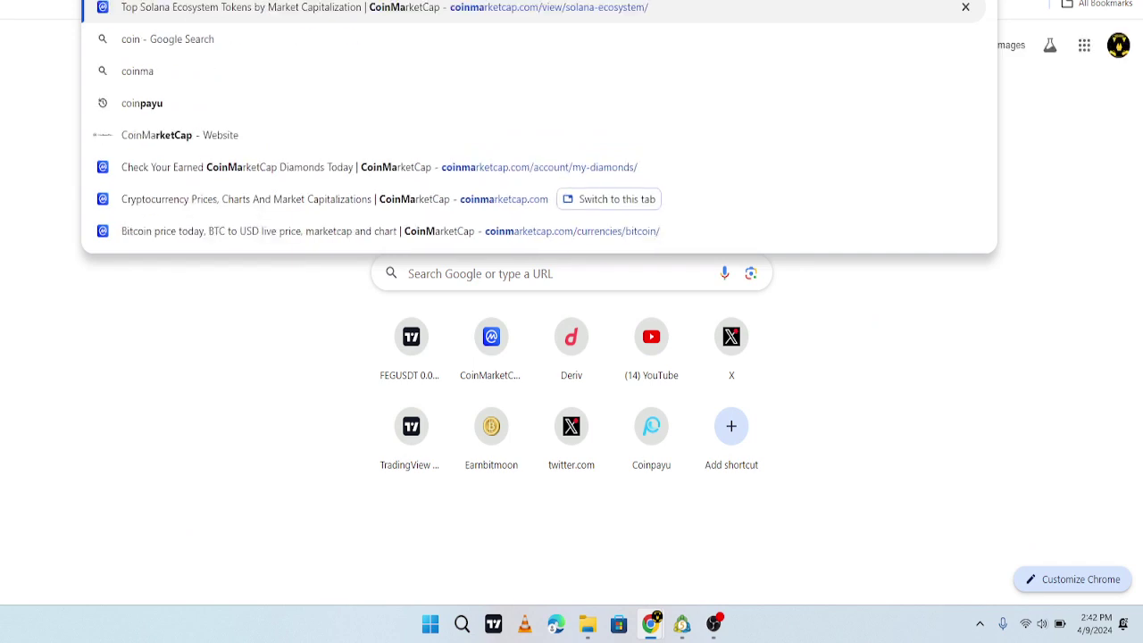
type("rketca")
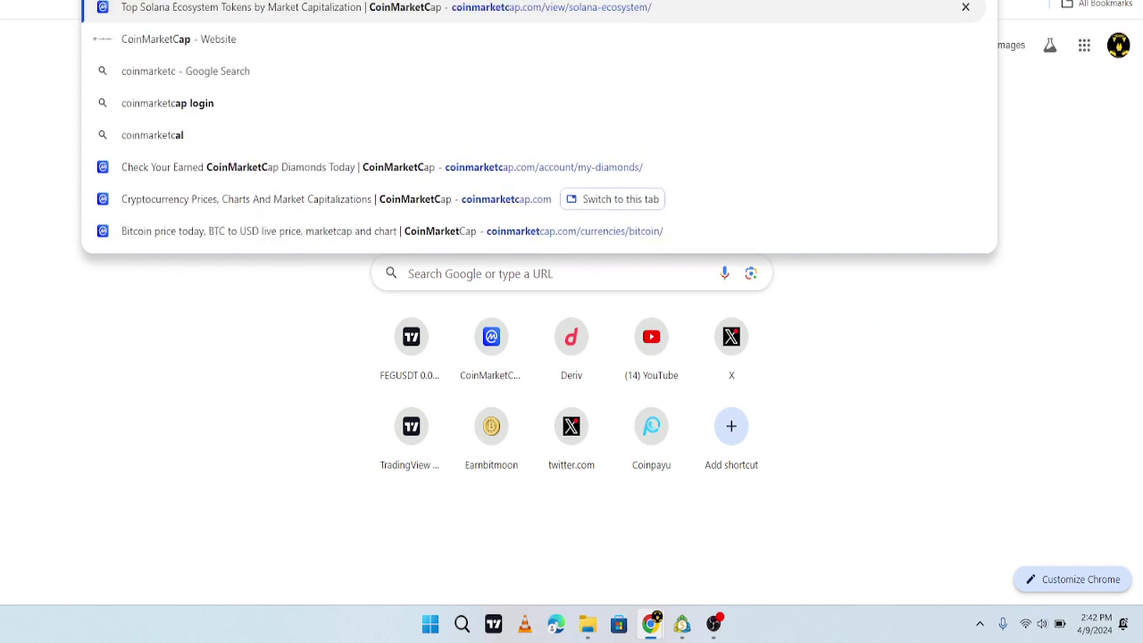
type("p")
Step: Dismiss the address-bar suggestions and return to the Solana Ecosystem tokens page
key("Return")
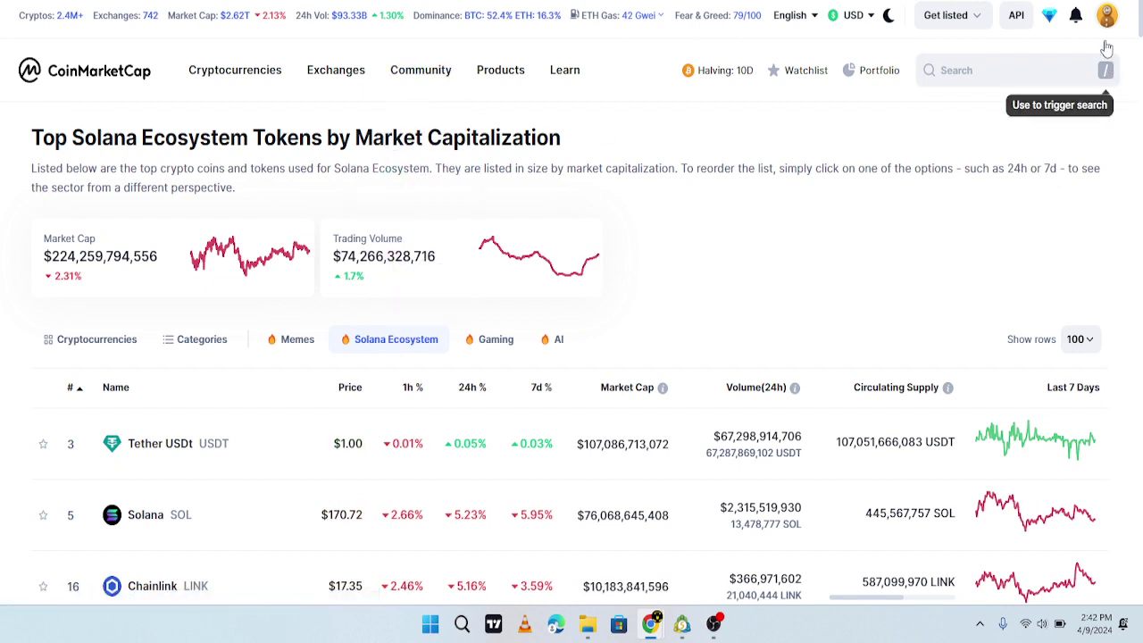
Step: Go back to the CoinMarketCap home page and log out of the account
mouse_move(1107, 27)
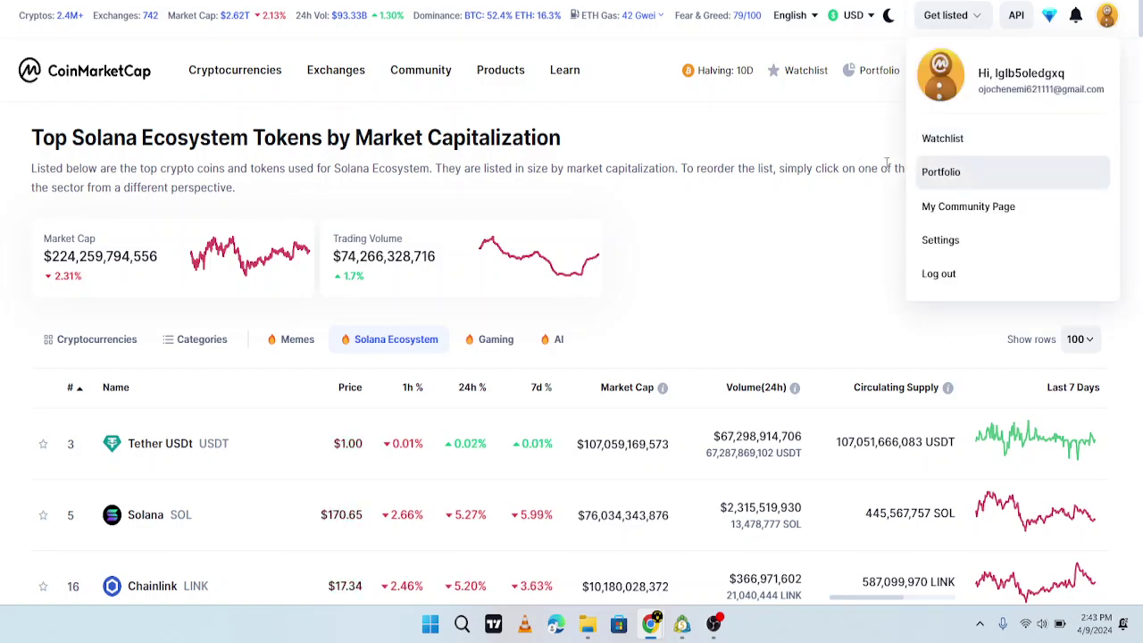
key("alt+Left")
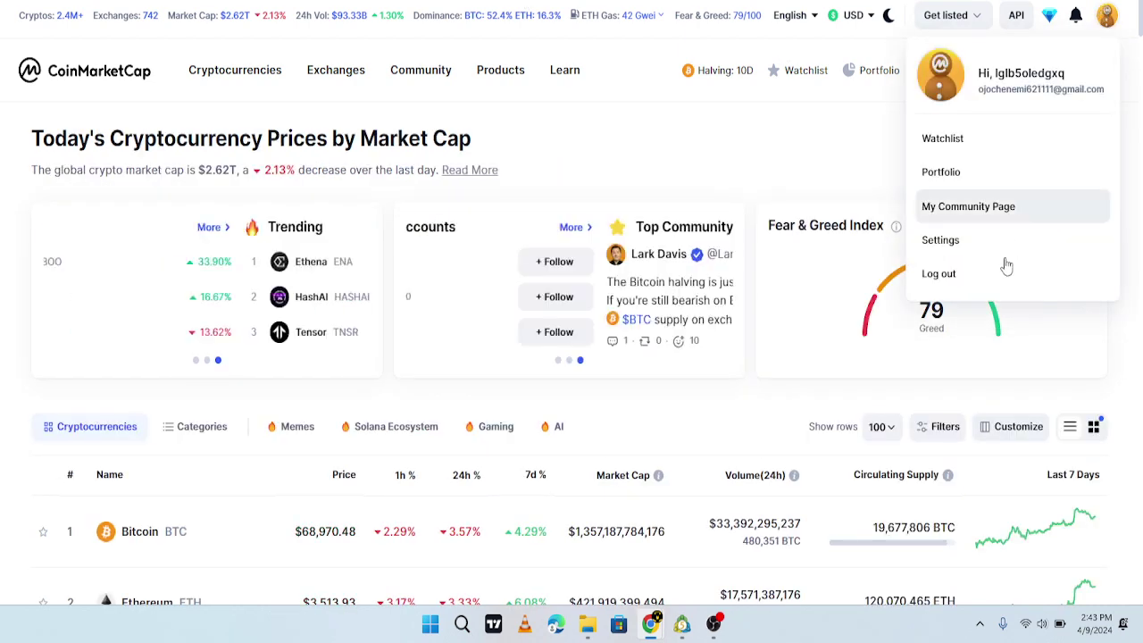
left_click(929, 273)
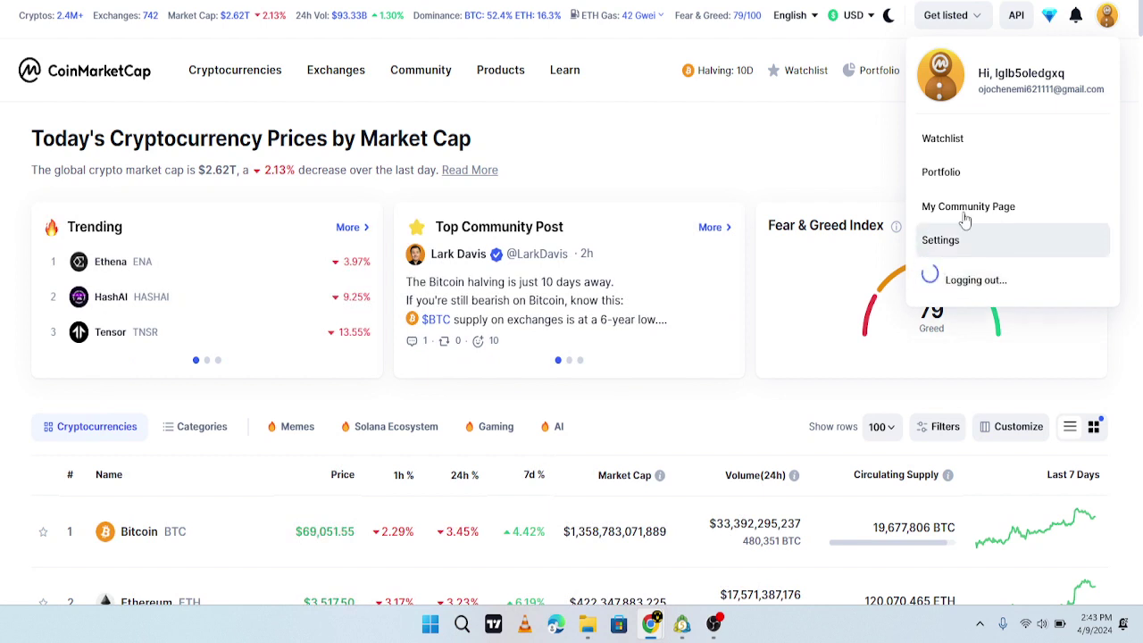
mouse_move(331, 75)
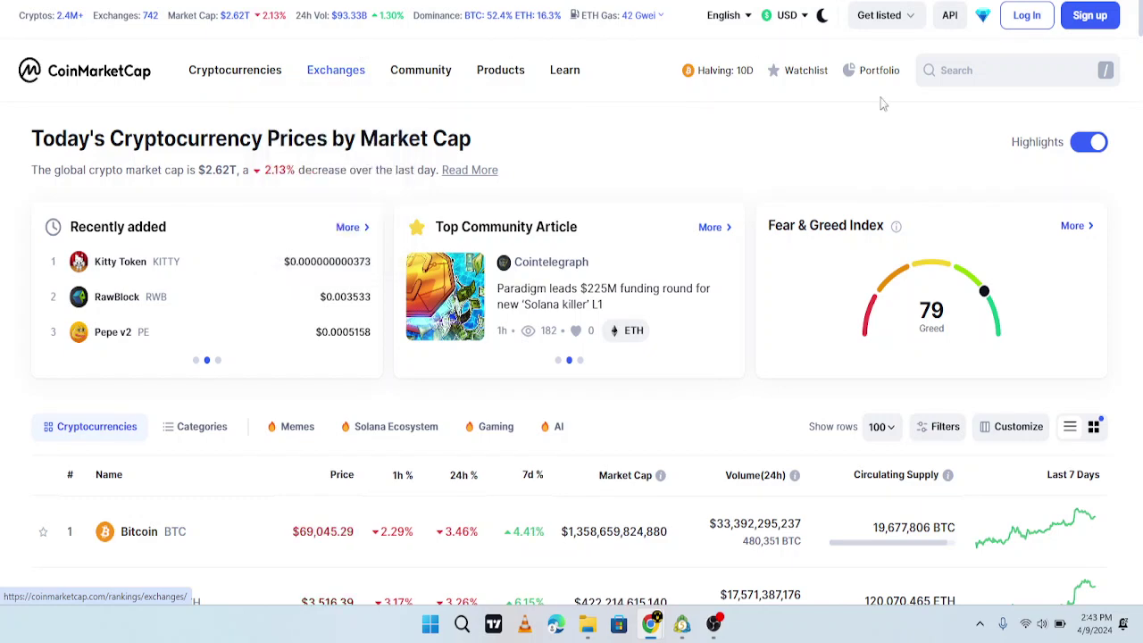
Step: Open the Sign Up form, then type and clear a test email address
left_click(1088, 20)
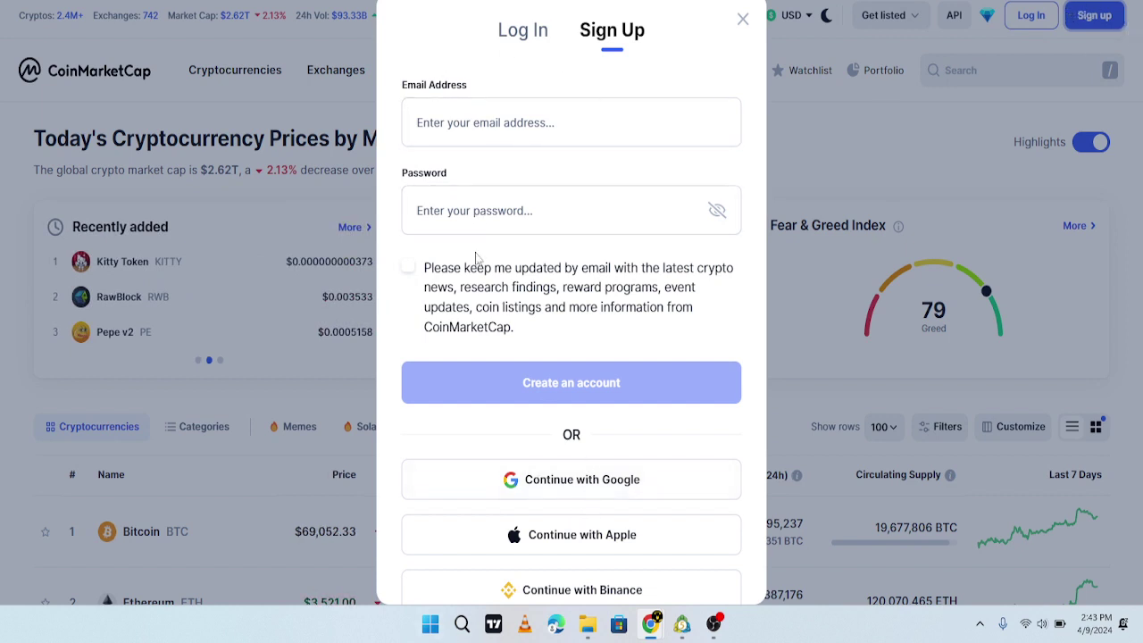
left_click(534, 134)
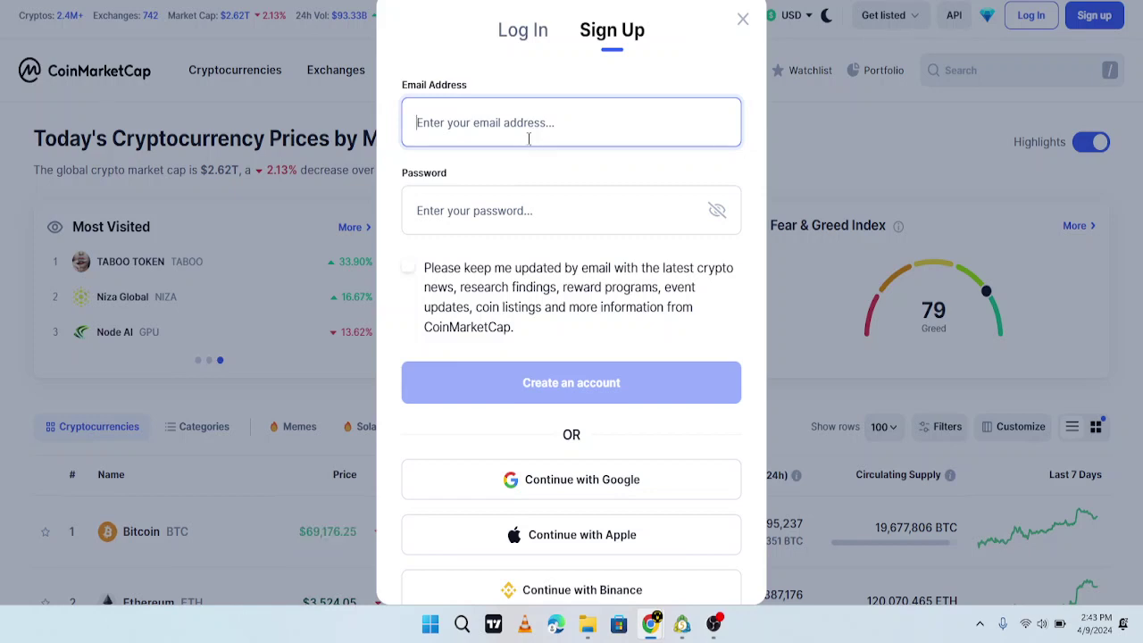
type("oodjjhjak")
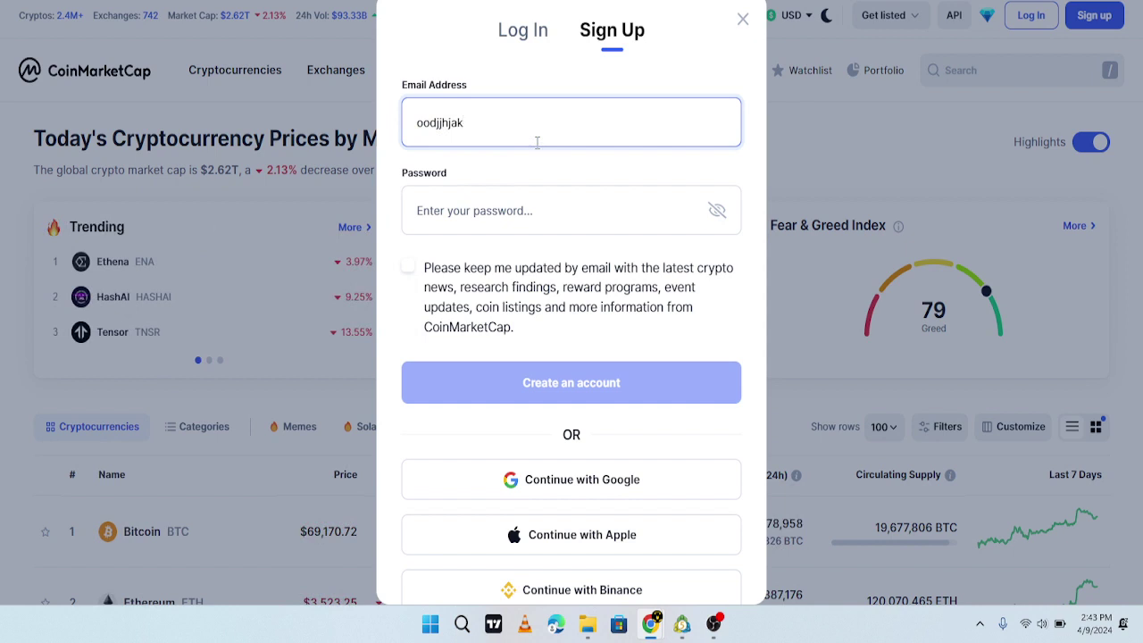
key("BackSpace")
key("BackSpace")
key("BackSpace")
key("BackSpace")
key("BackSpace")
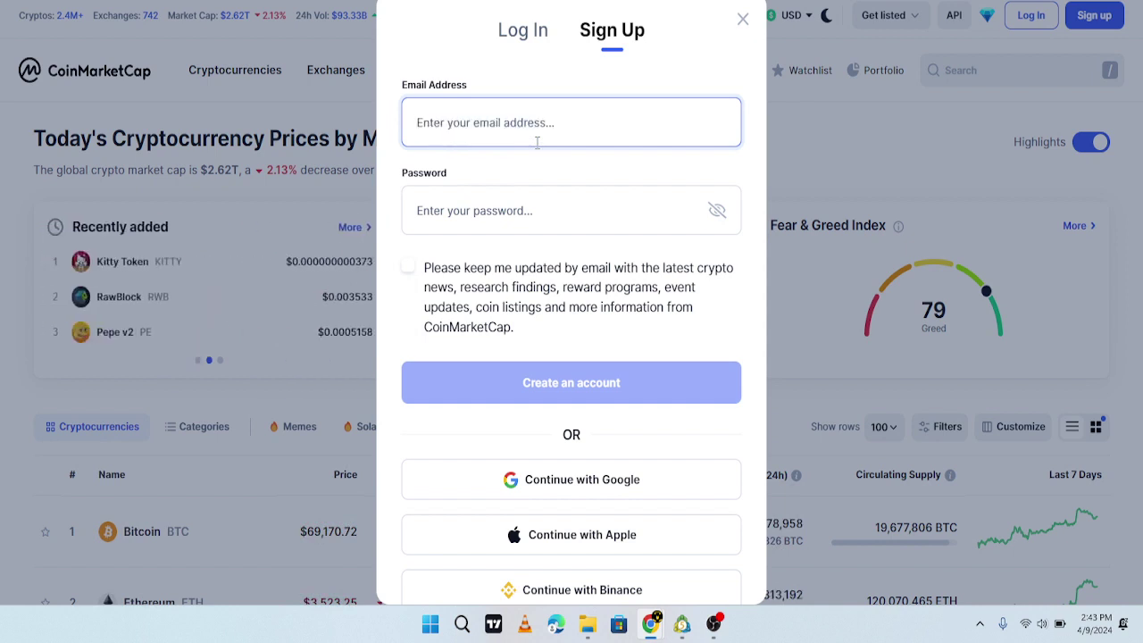
Step: Type and clear a test password, dismiss the strong-password suggestion, then choose Google sign-up
left_click(525, 211)
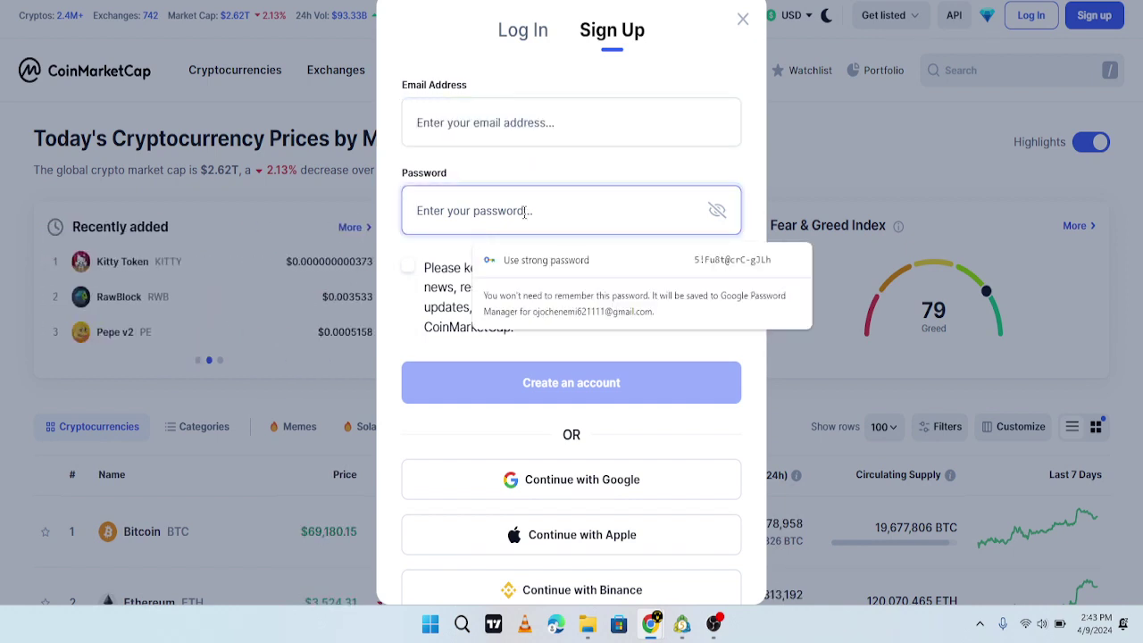
type("oodjjhj")
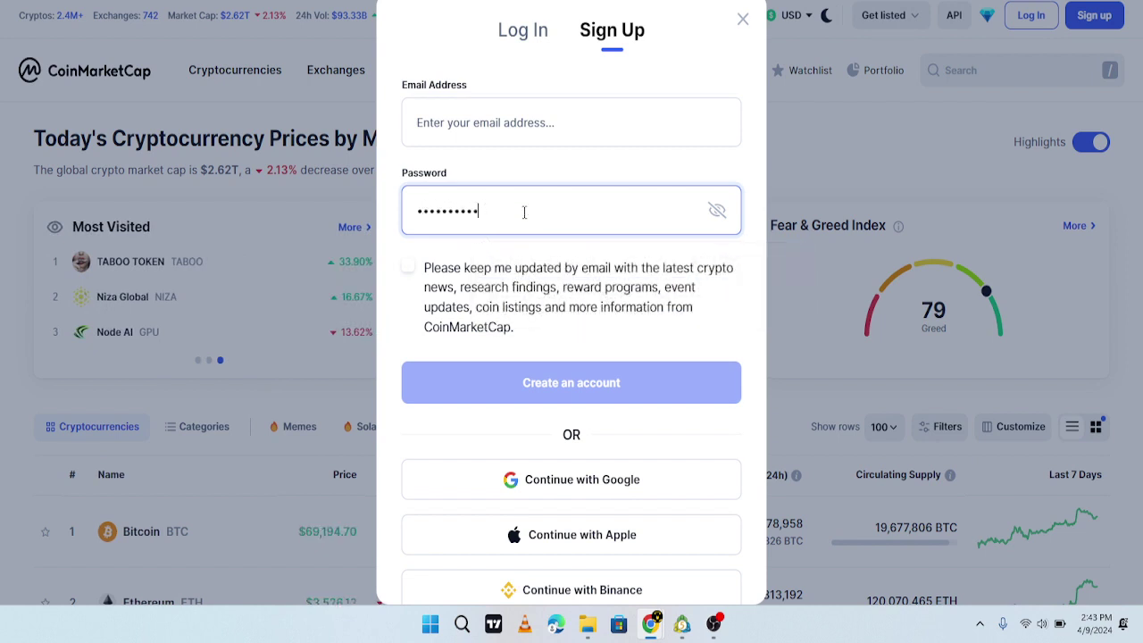
key("ctrl+a")
key("BackSpace")
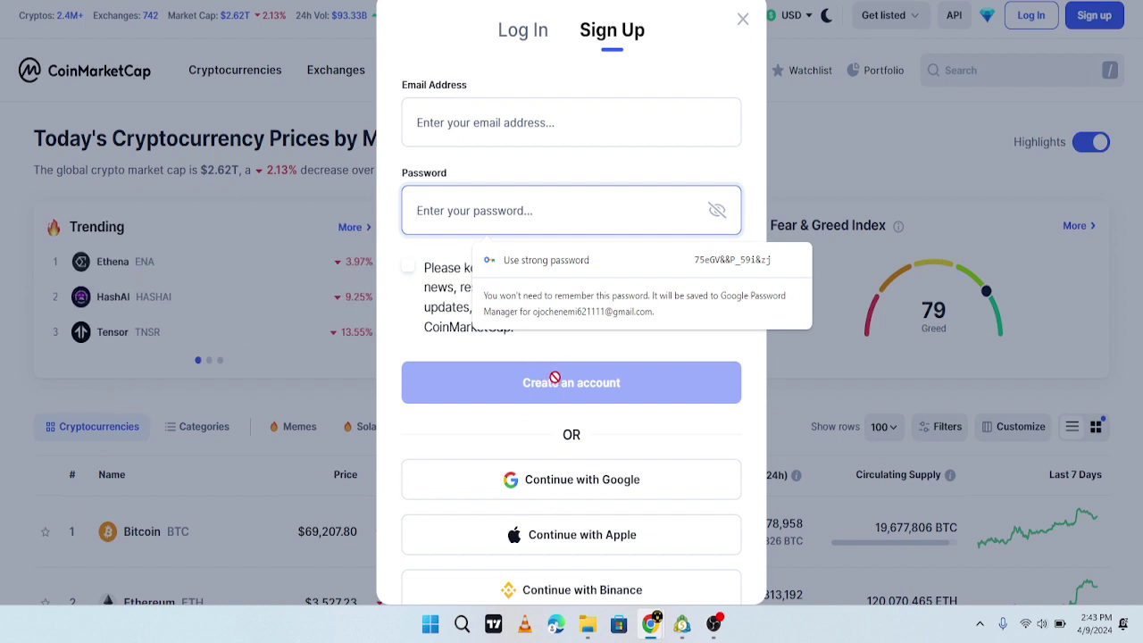
left_click(550, 493)
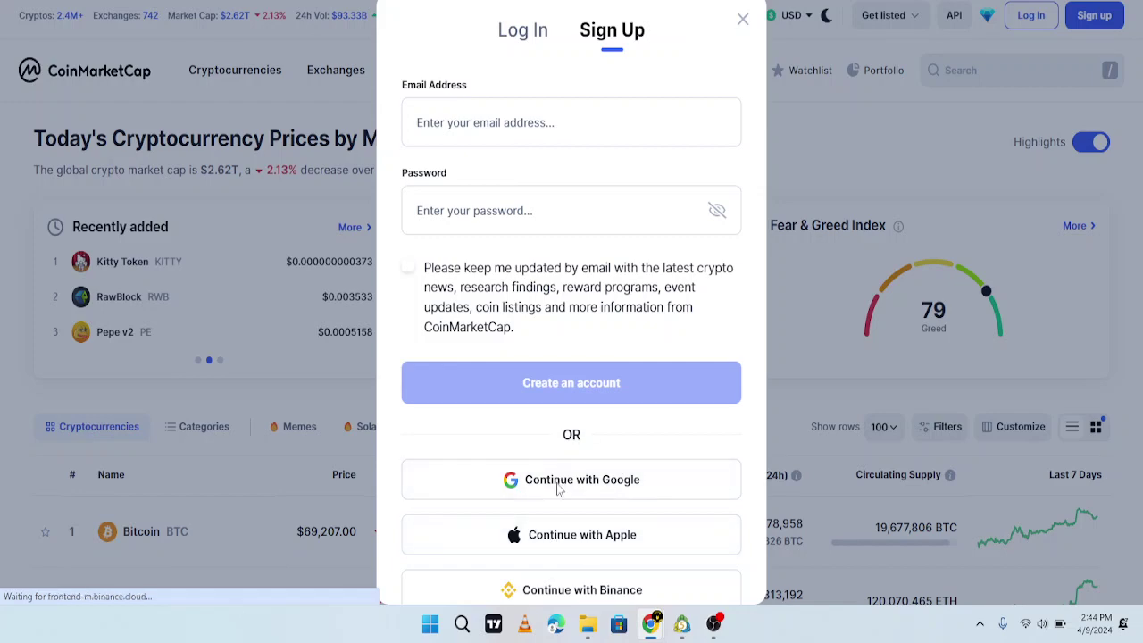
left_click(594, 480)
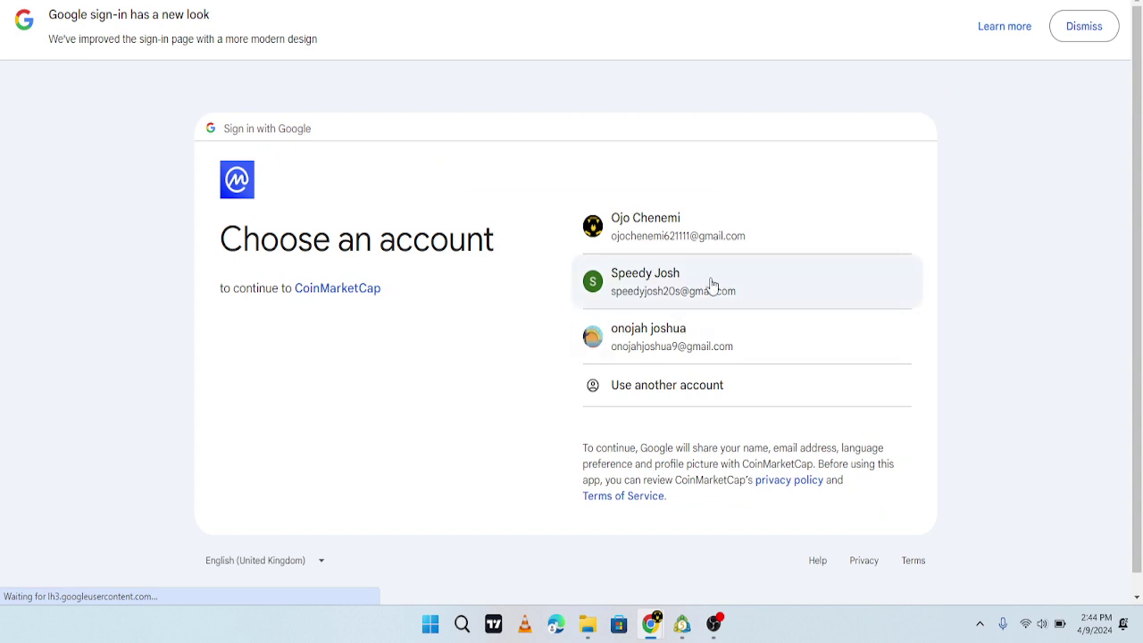
Step: Choose the Google account to log in to CoinMarketCap
left_click(667, 223)
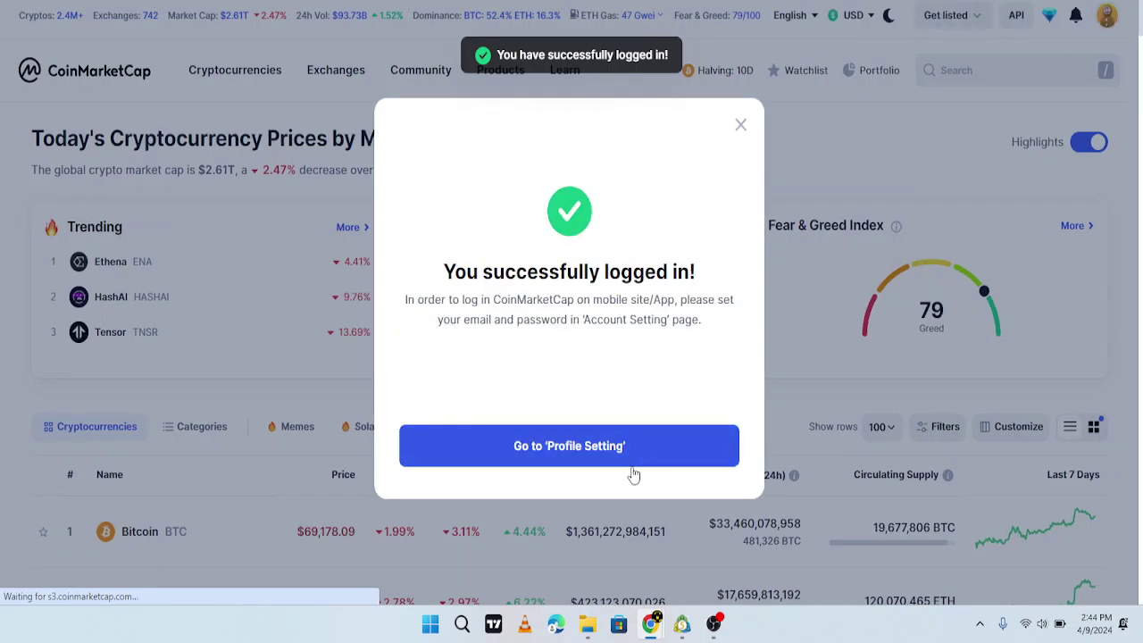
Step: Close the login confirmation, scroll through the price table, and open the search panel
left_click(741, 123)
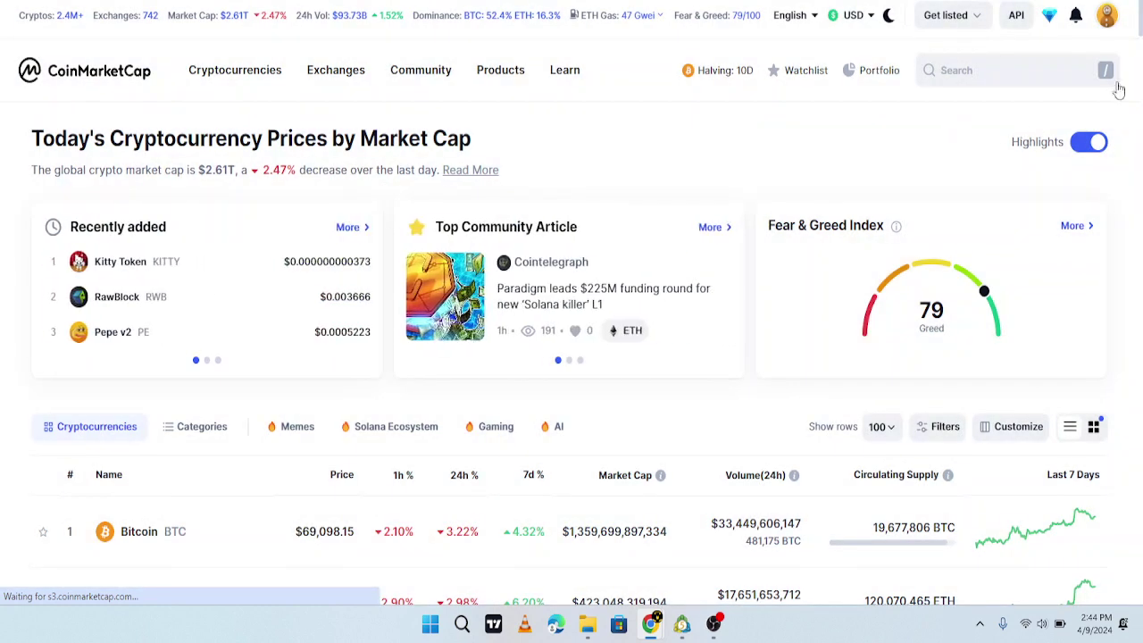
mouse_move(1107, 33)
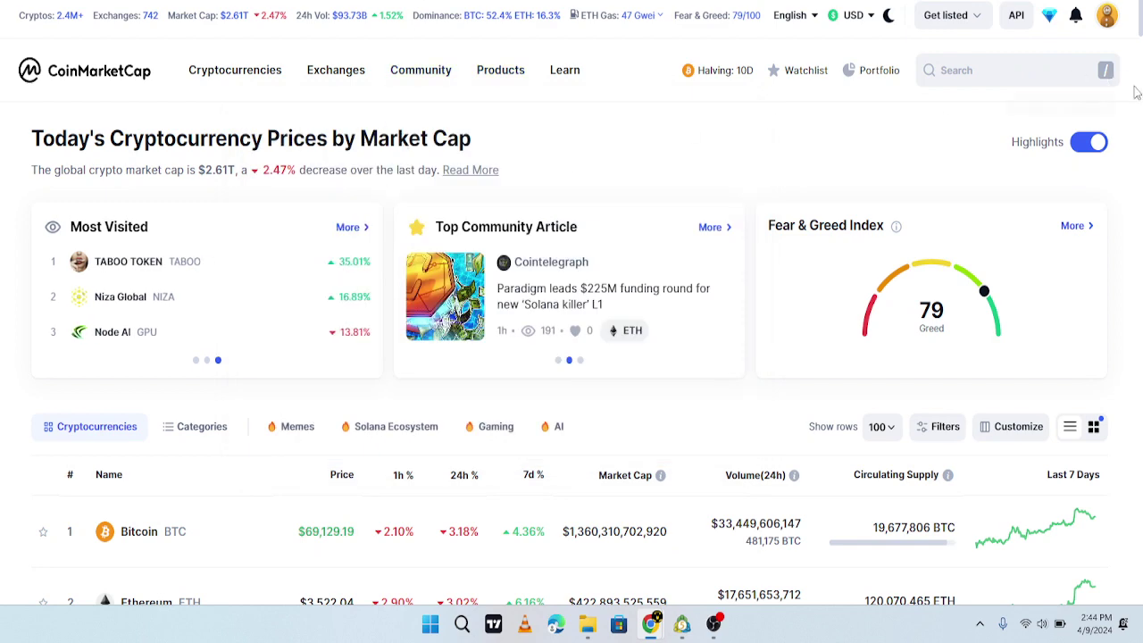
mouse_move(1140, 33)
left_mouse_down()
mouse_move(1139, 97)
mouse_move(1140, 52)
left_mouse_up()
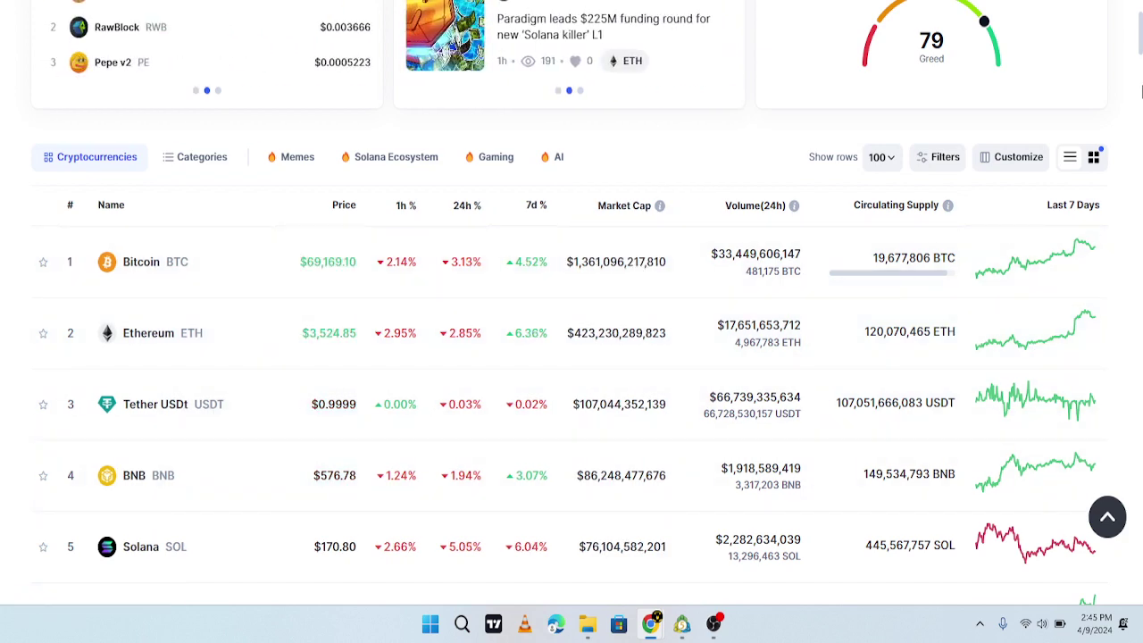
left_click_drag(1139, 43, 1140, 13)
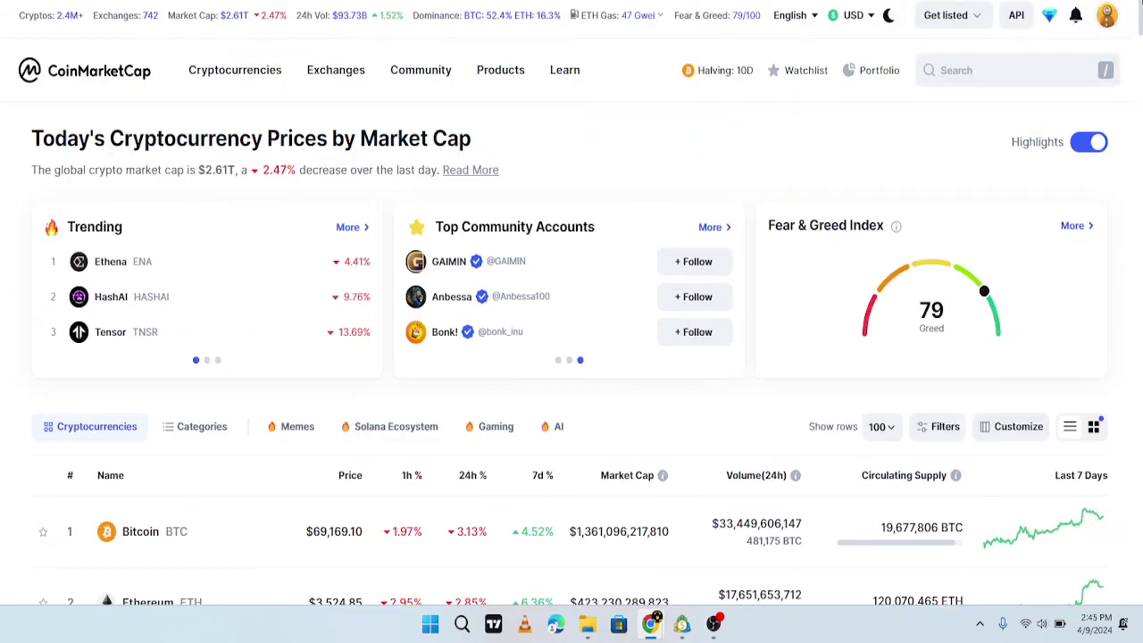
left_click(960, 77)
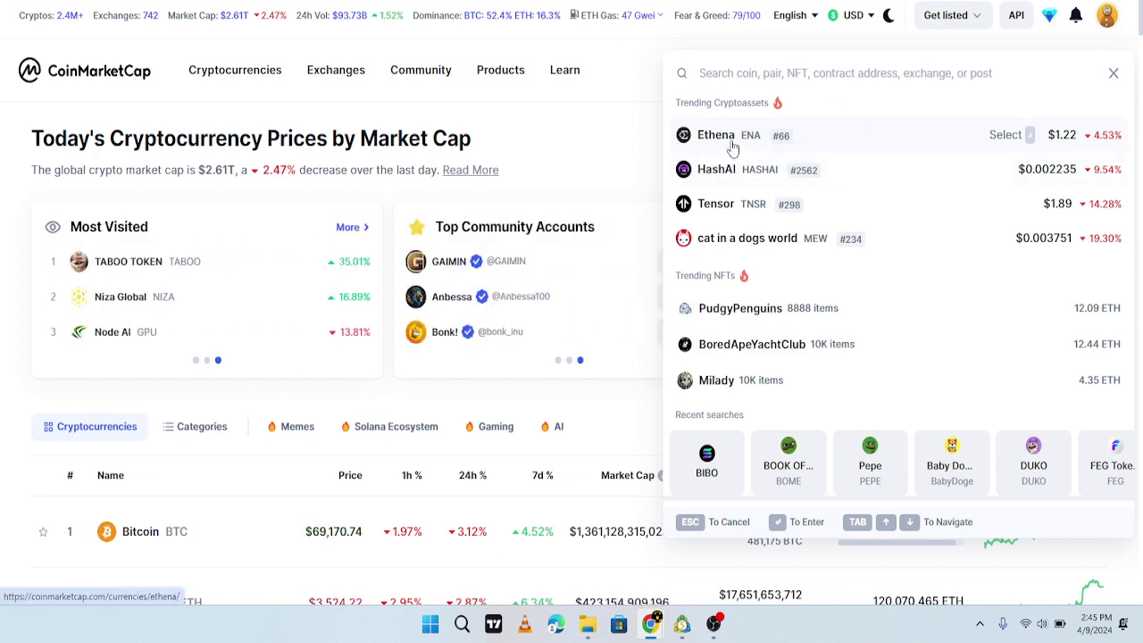
Step: Open the Ethena (ENA) coin page from trending search results and scroll down
key("Escape")
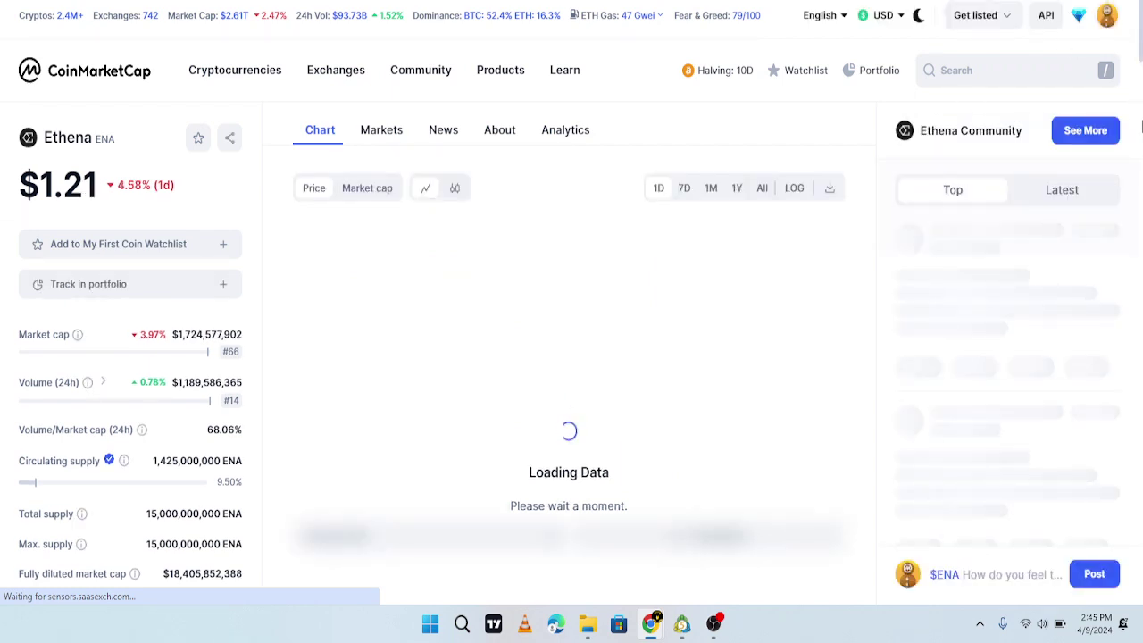
scroll(521, 265, "down", 1)
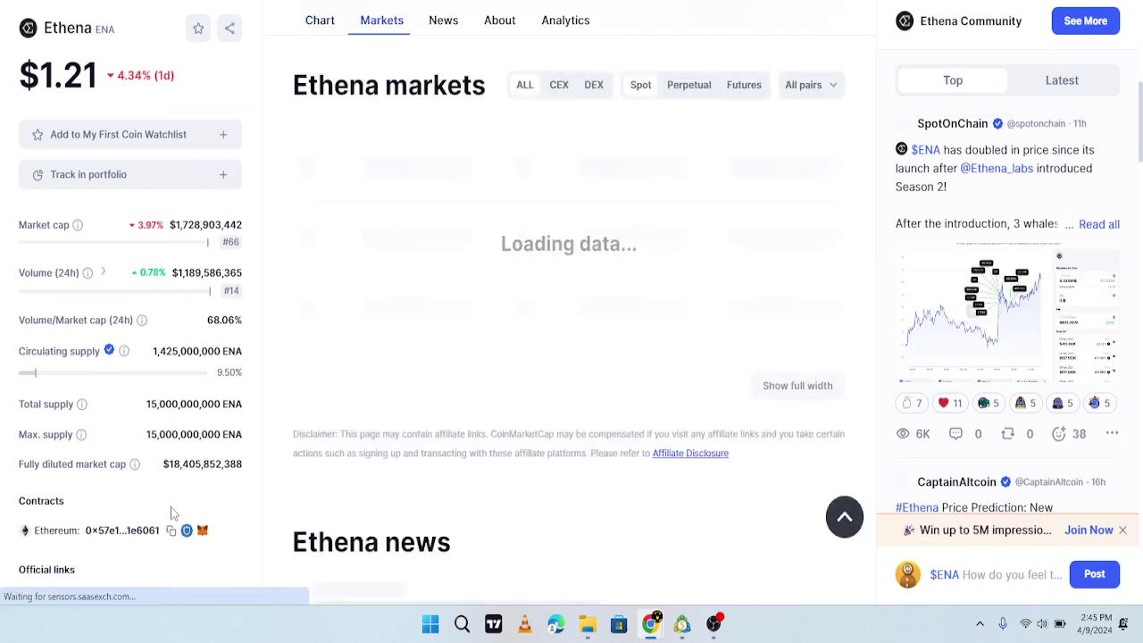
Step: Zoom the Ethena page in twice and scroll to its ENA markets table
key("ctrl+plus")
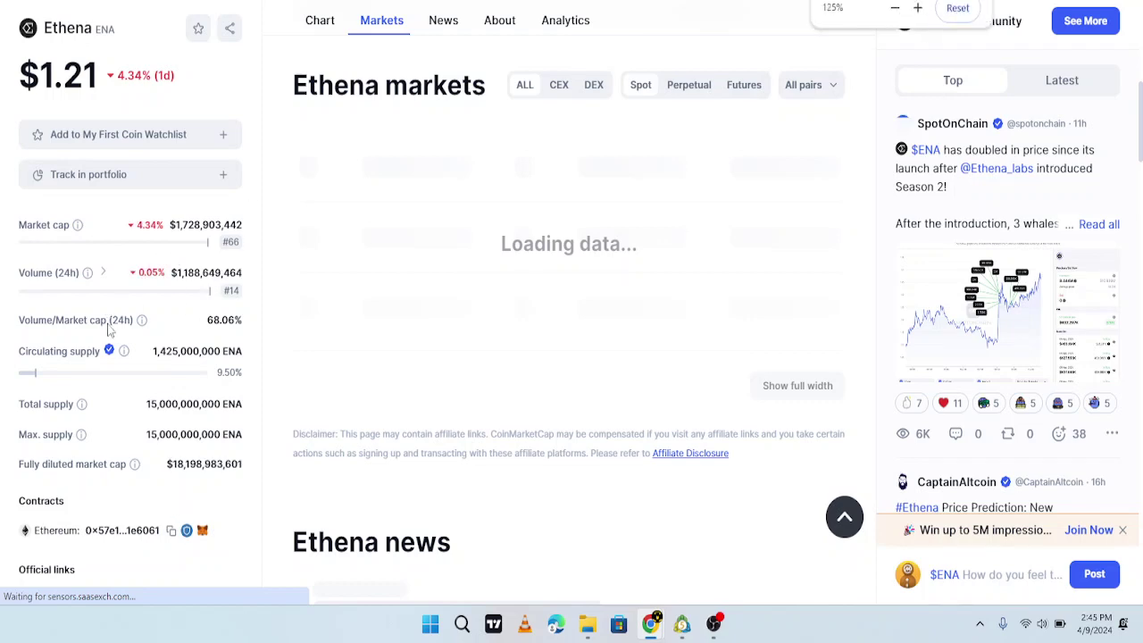
key("ctrl+plus")
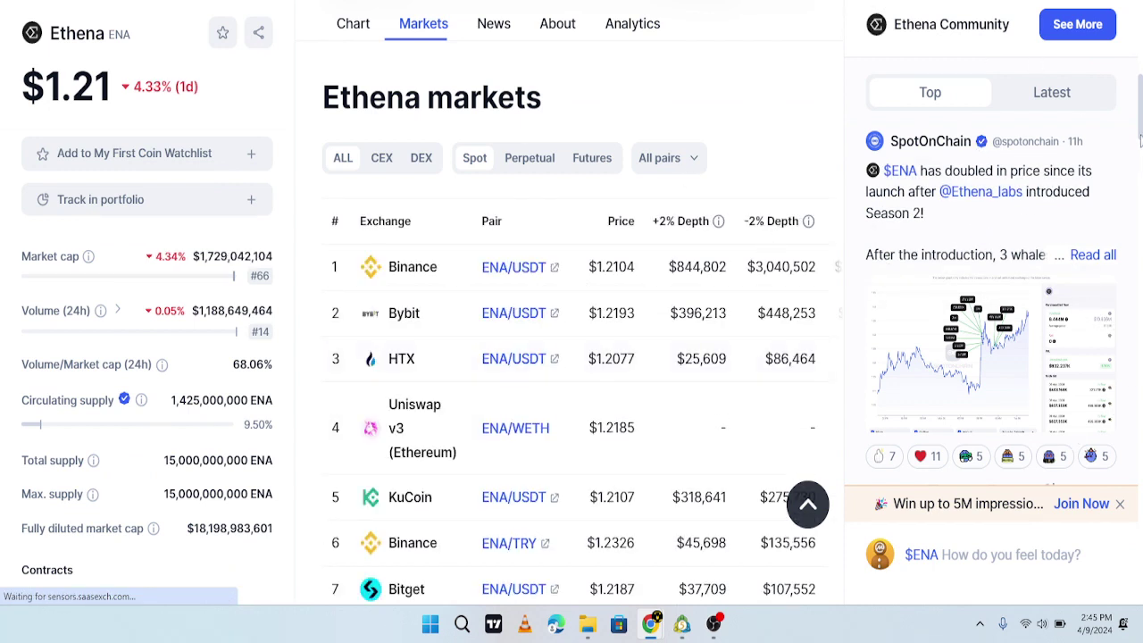
mouse_move(1141, 143)
left_mouse_down()
mouse_move(1141, 222)
mouse_move(1140, 122)
left_mouse_up()
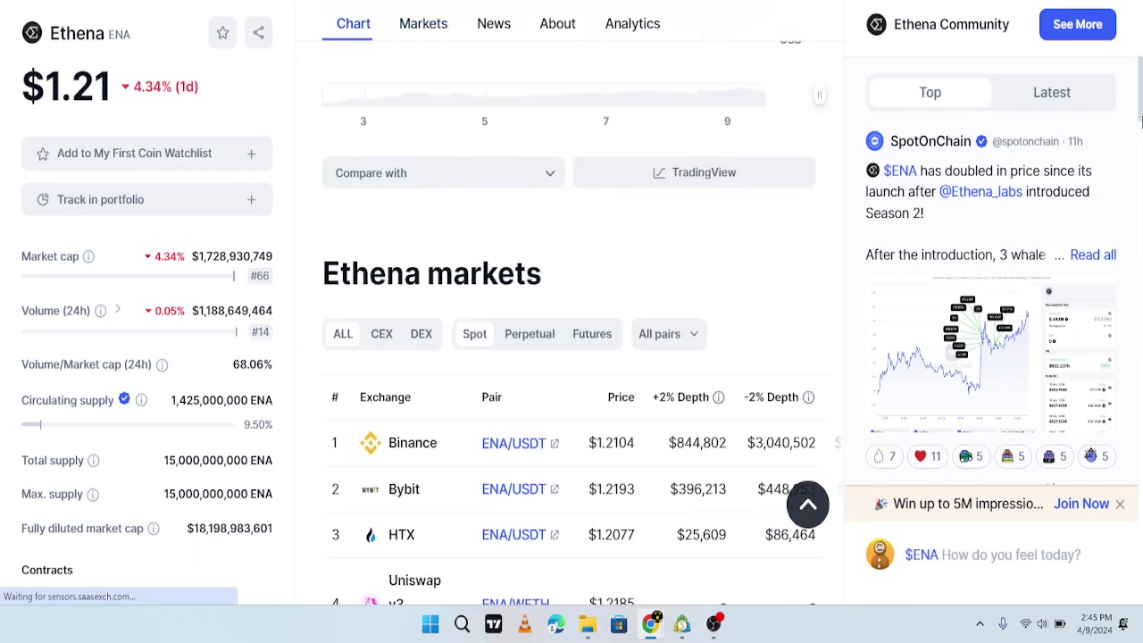